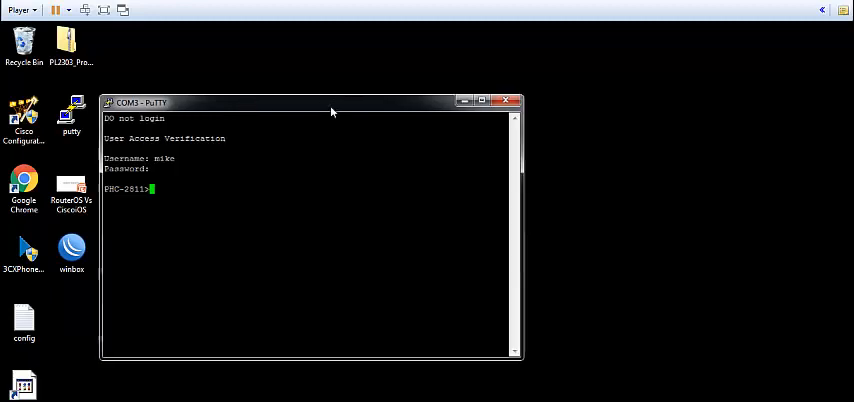
Drag the COM3 terminal window right to uncover the jre installer icons
drag(331, 111, 415, 110)
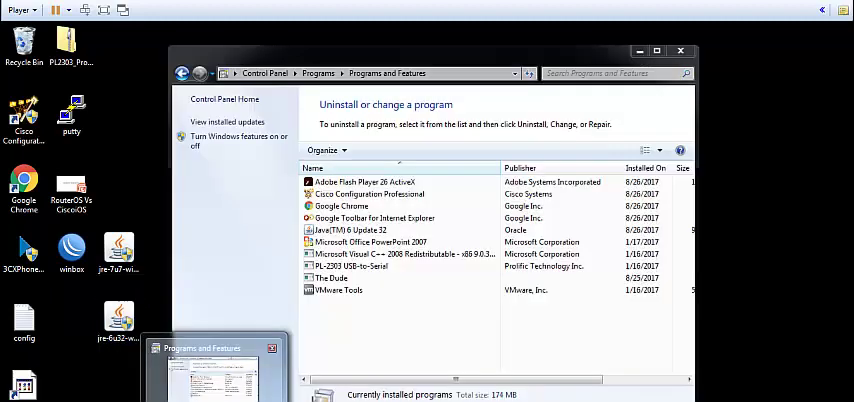
Review the installed-programs list (CCP, the Dude, USB-serial driver), then minimize it
click(215, 375)
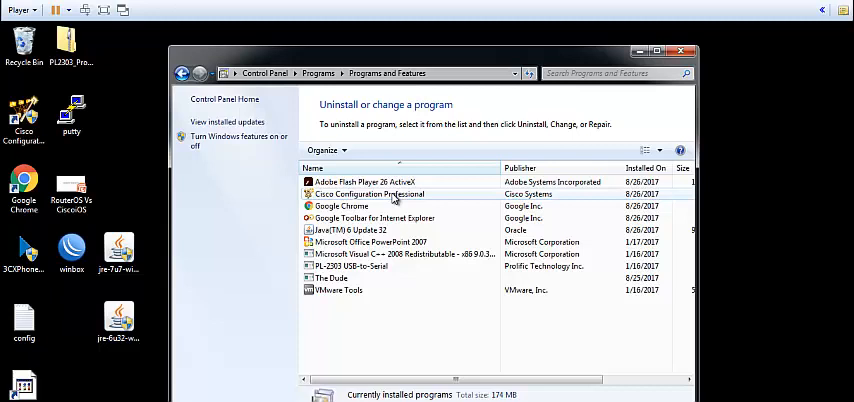
click(640, 52)
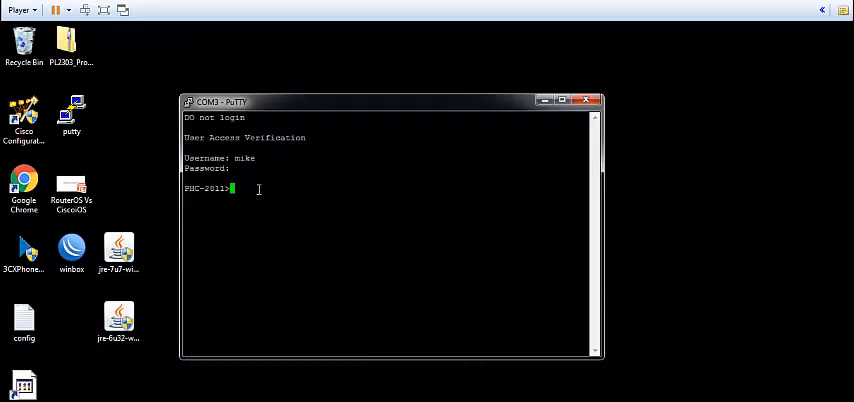
text(en)
Enter privileged mode with 'en' and the enable password, then 'conf t' for global config
key(Return)
key(Return)
text(en)
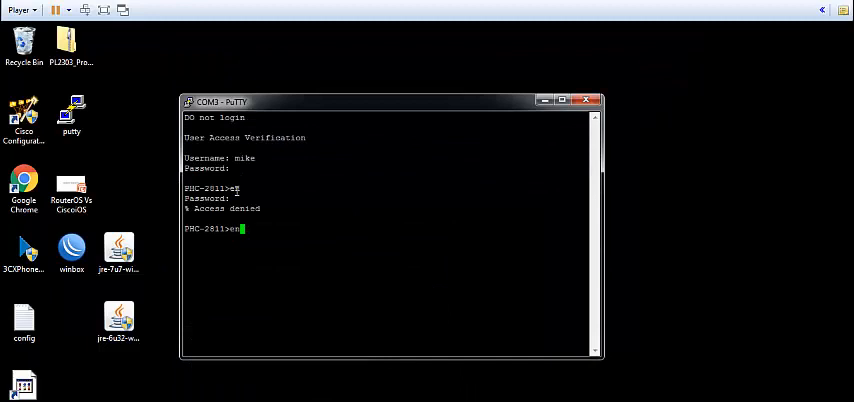
key(Return)
key(Return)
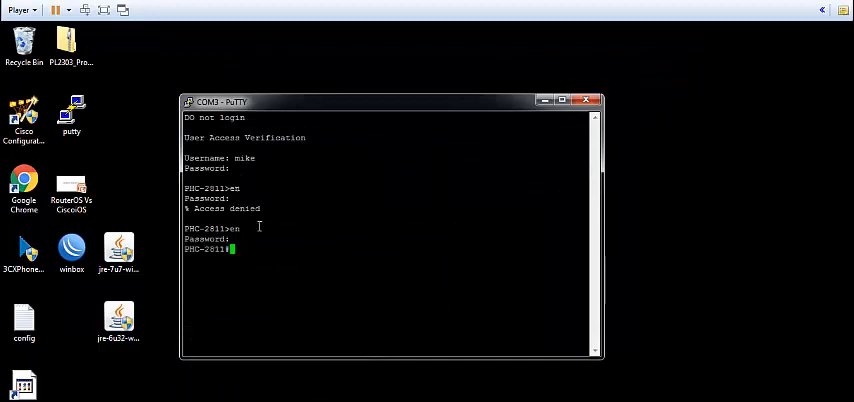
text(con)
text(f t)
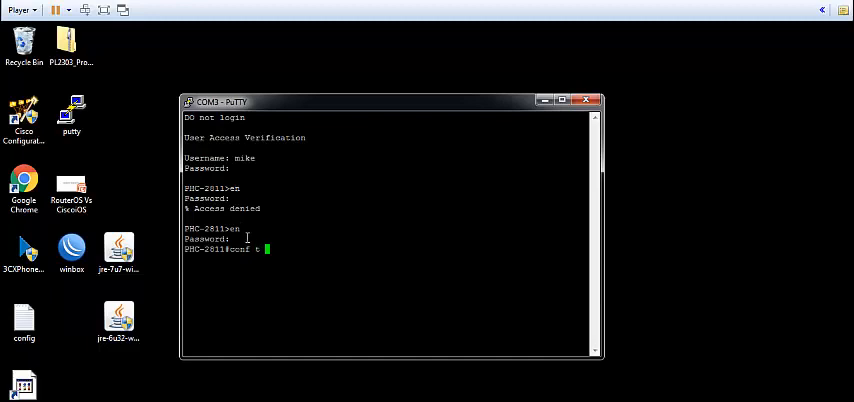
key(Return)
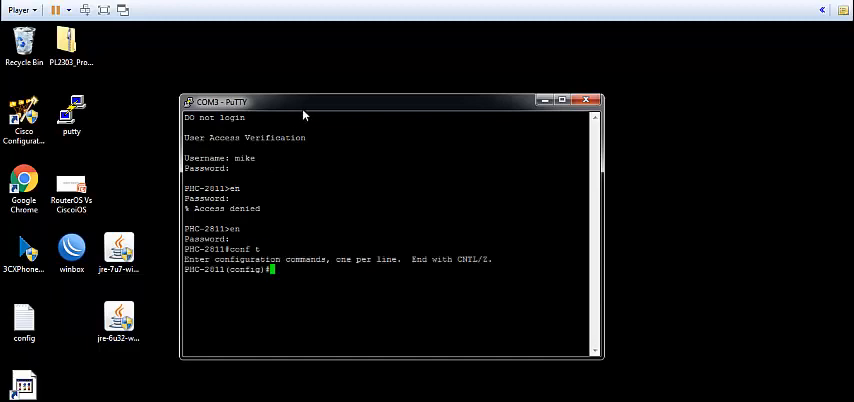
drag(303, 111, 301, 84)
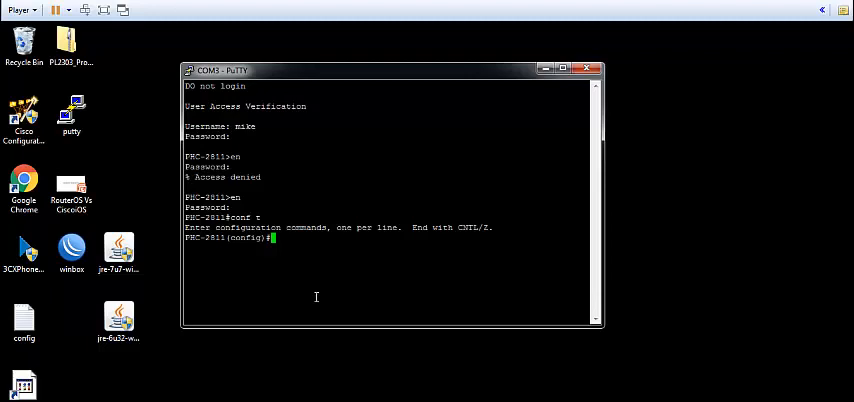
text(ip )
text(h)
text(ttp secu)
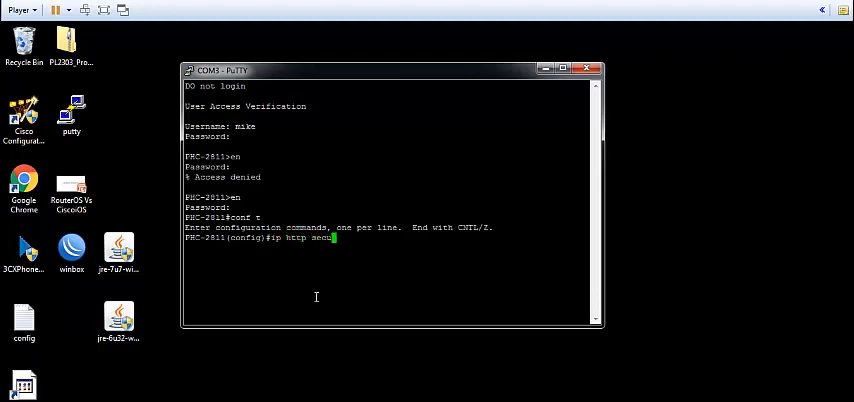
Enable 'ip http secure-server' and set 'ip http authentication local' on the router
key(Tab)
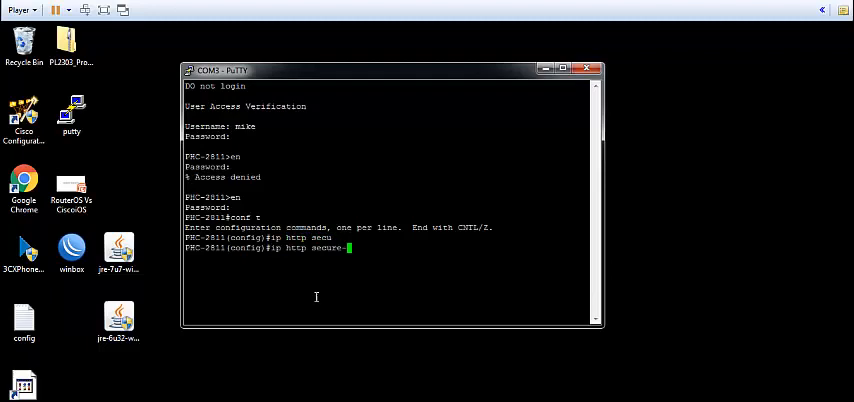
text(ser)
key(Tab)
key(Return)
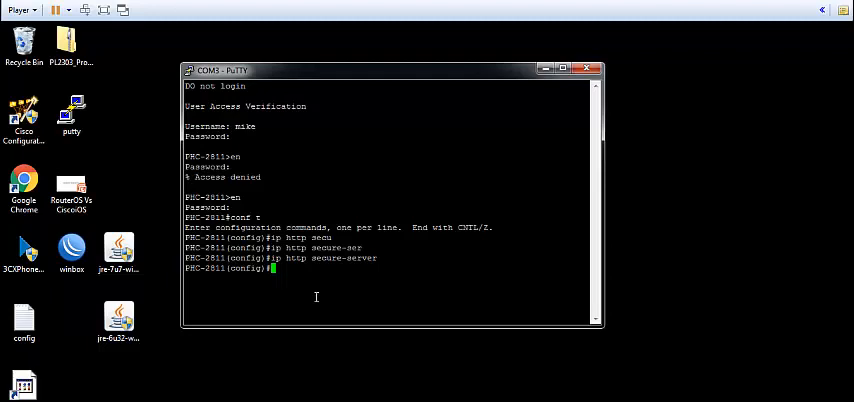
text(ip h)
text(ttp au )
text(loca)
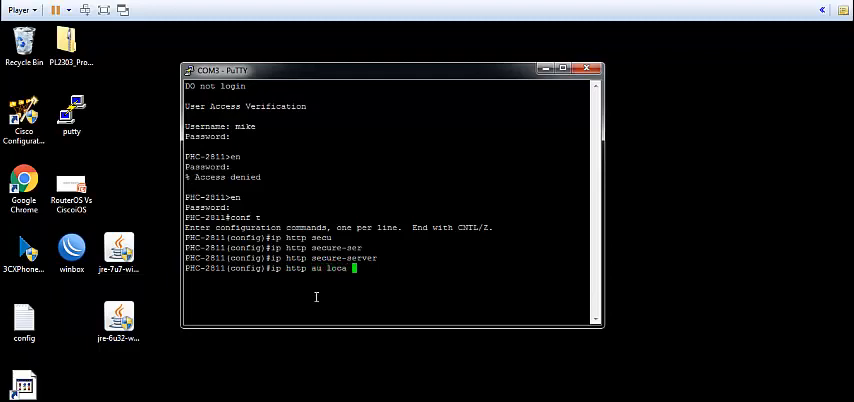
key(BackSpace)
text(l)
key(Return)
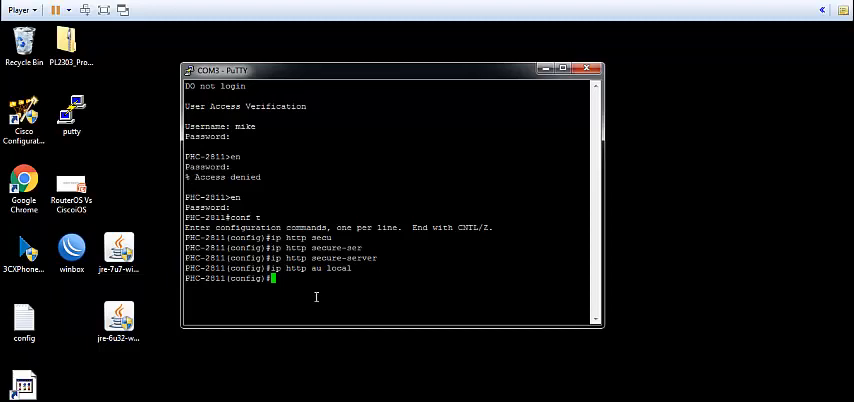
text(username)
key(BackSpace)
key(BackSpace)
key(BackSpace)
key(BackSpace)
key(BackSpace)
text(usernam)
text(e t)
text(im)
text(igate)
text( pri)
key(Tab)
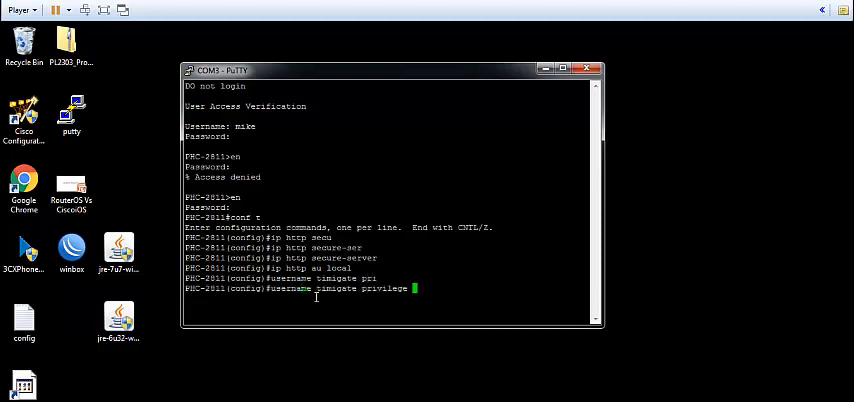
text(15)
text(pass )
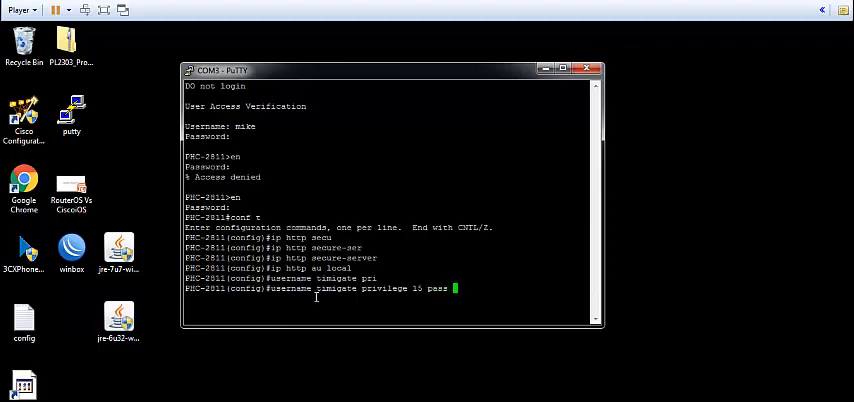
key(Return)
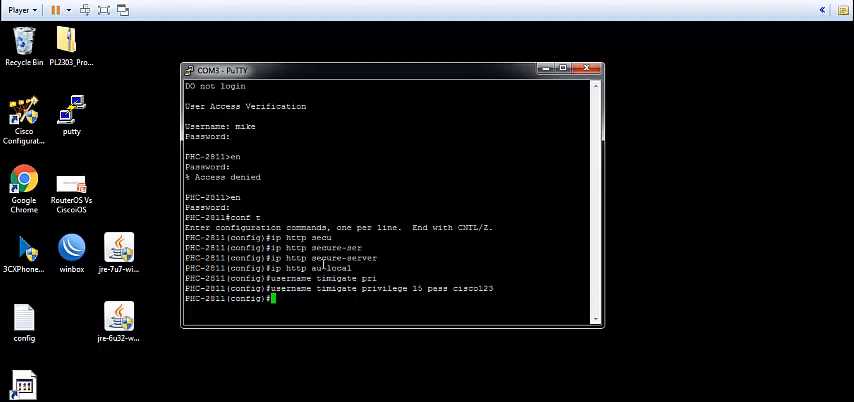
Launch Cisco Configuration Professional from the desktop with Run as administrator
click(22, 115)
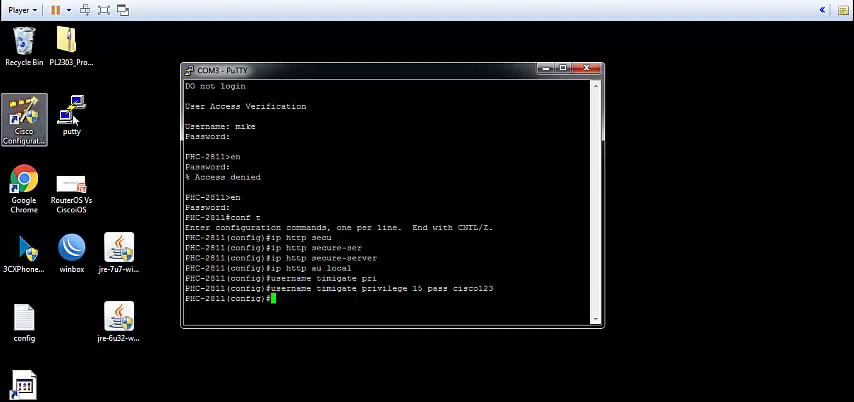
right_click(22, 118)
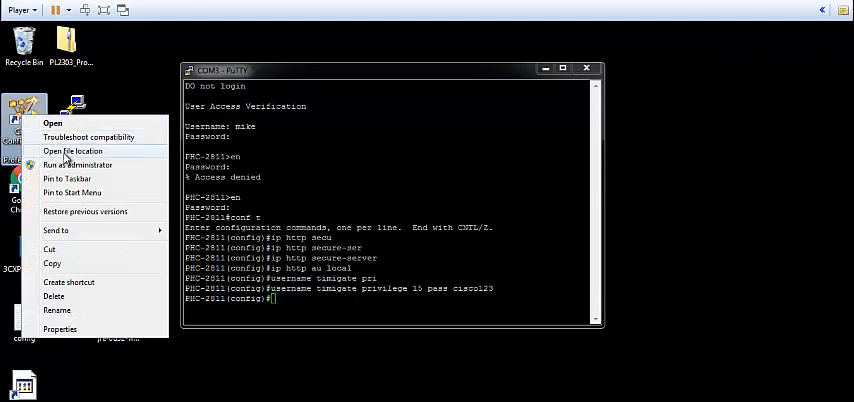
click(66, 166)
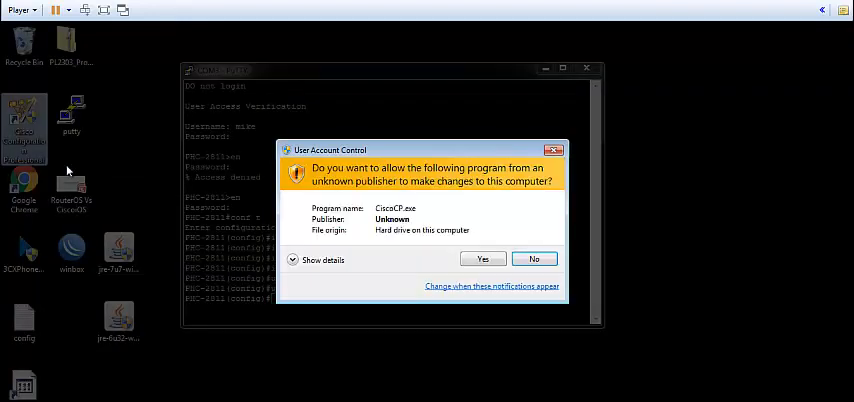
Approve the UAC prompt so CCP opens its Select / Manage Community dialog
click(483, 260)
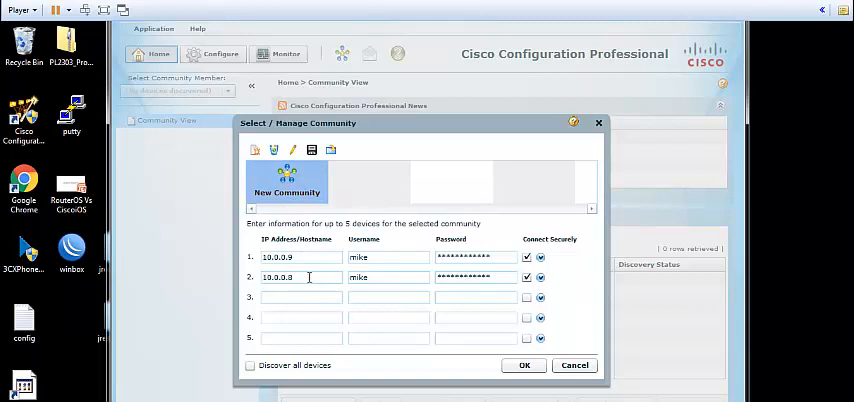
Set row 1 (10.0.0.9) credentials to timigate with its new password and start discovery
click(310, 277)
key(BackSpace)
click(294, 256)
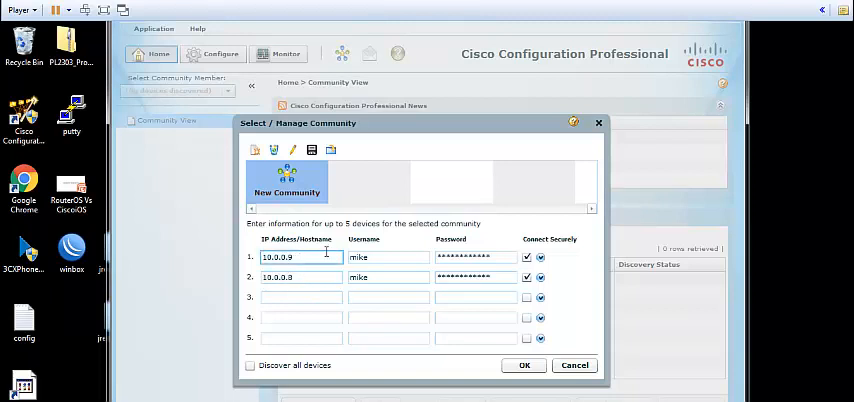
click(377, 258)
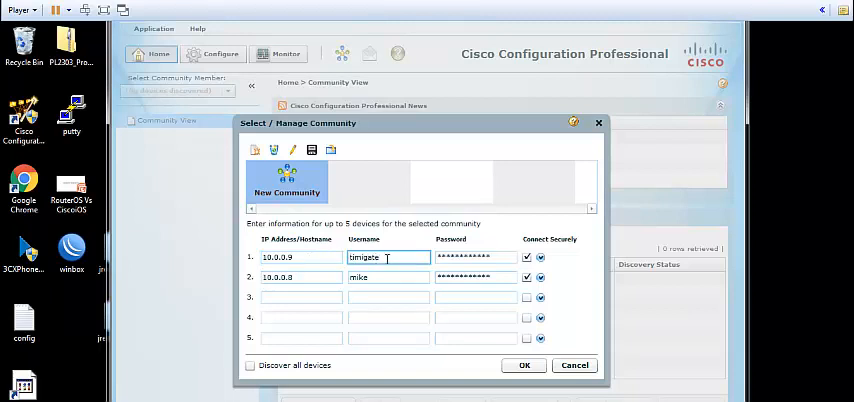
click(496, 257)
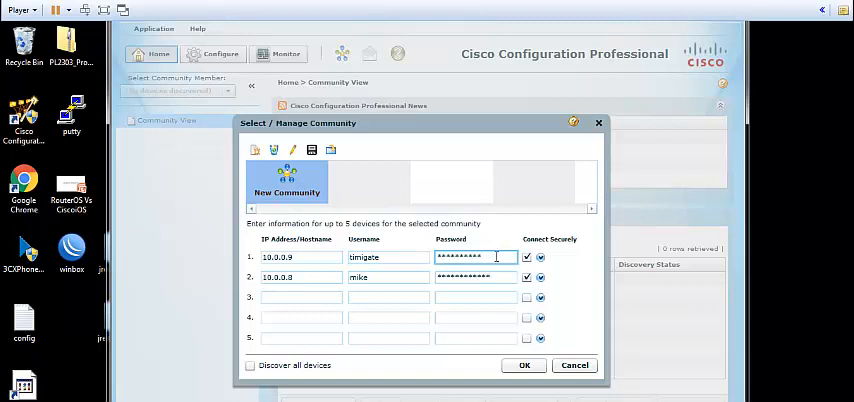
text(c)
click(527, 367)
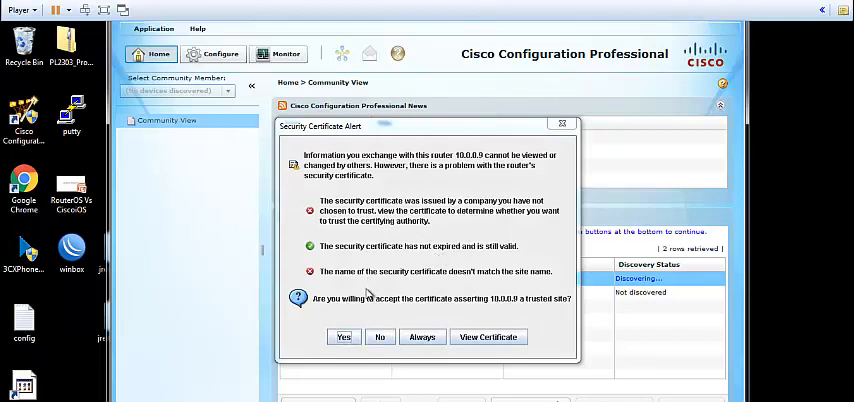
Accept the router's security certificate and keep 10.0.0.9, discovered as PHC-2811, selected
click(344, 337)
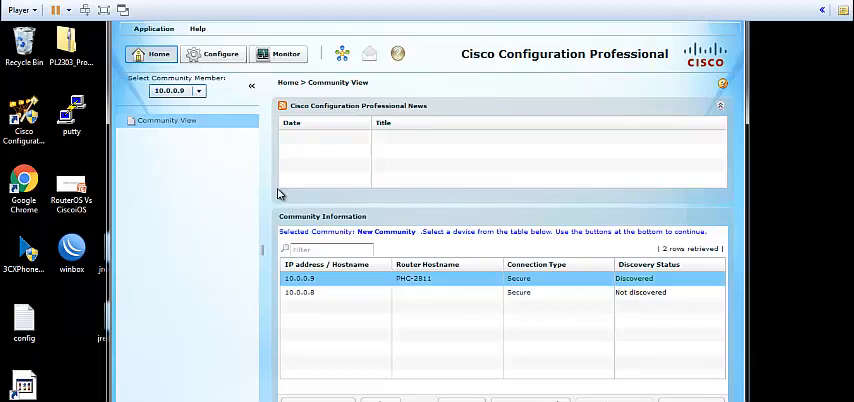
click(172, 90)
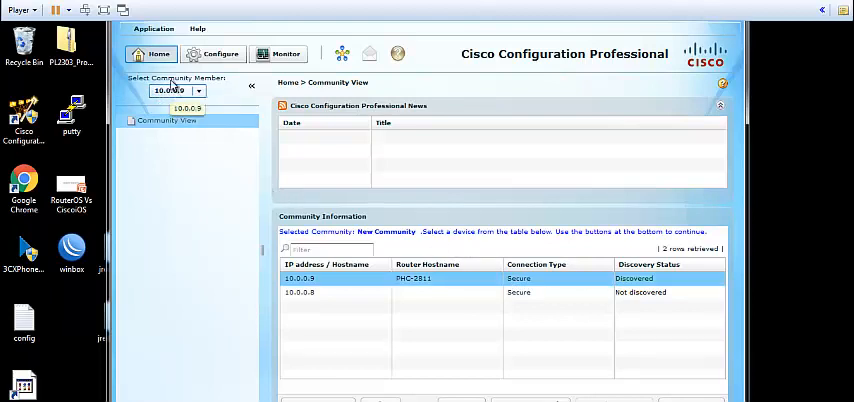
click(172, 92)
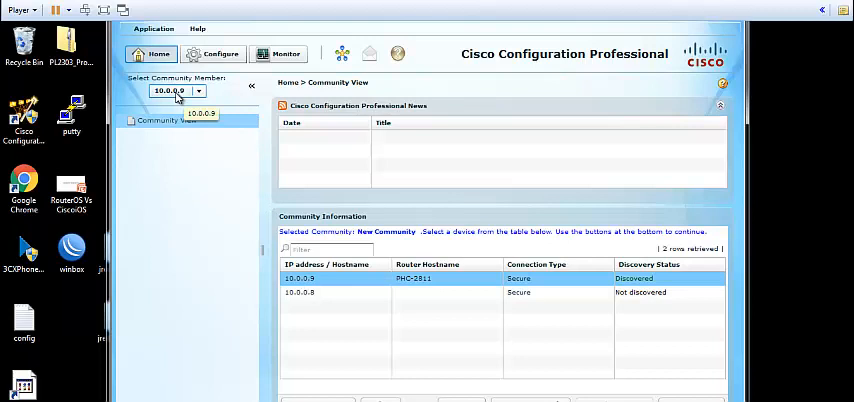
Open Configure for 10.0.0.9 and expand the Router, Security and Advanced Security groups
click(222, 56)
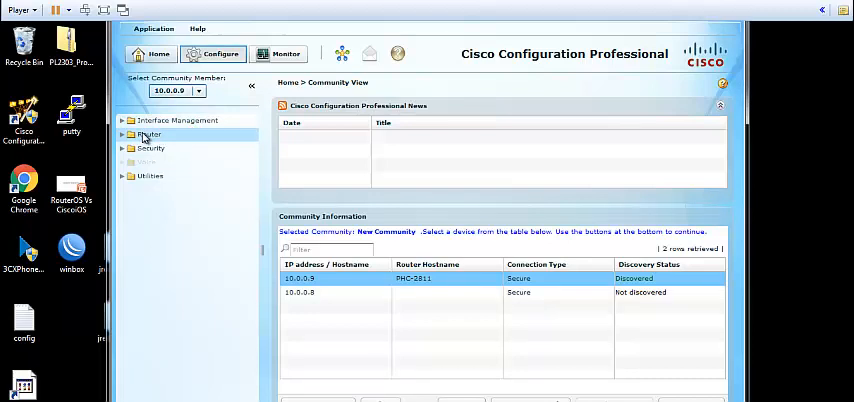
click(145, 137)
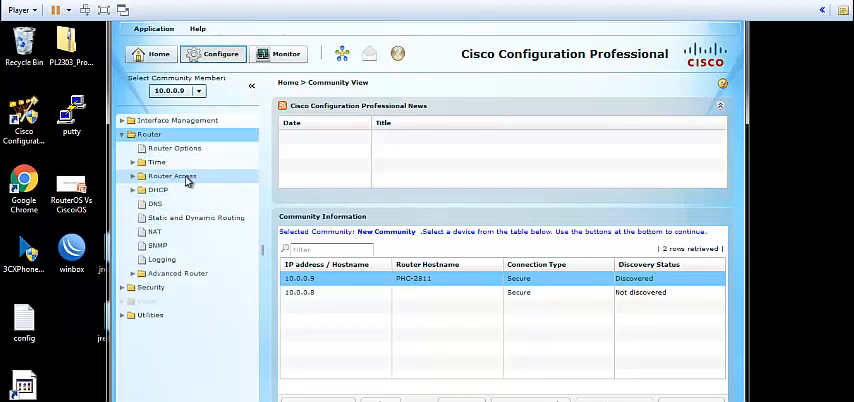
click(157, 291)
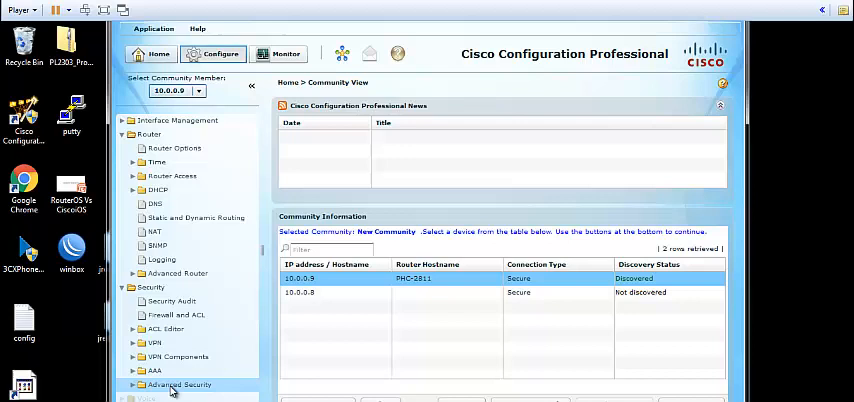
click(171, 386)
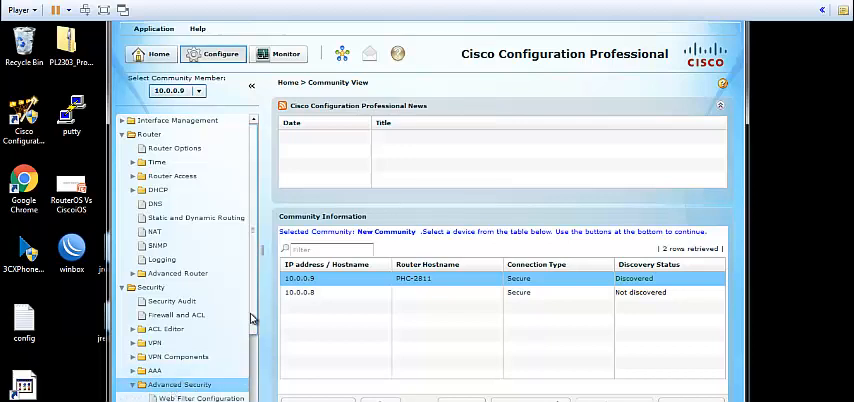
scroll(250, 339, down, 1)
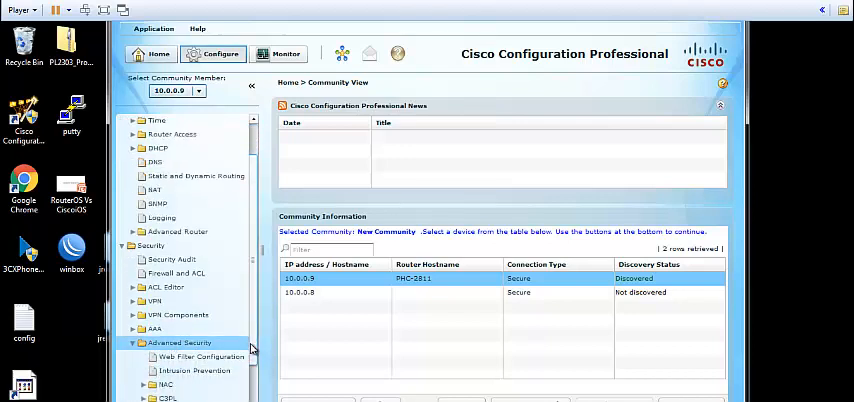
scroll(252, 348, up, 1)
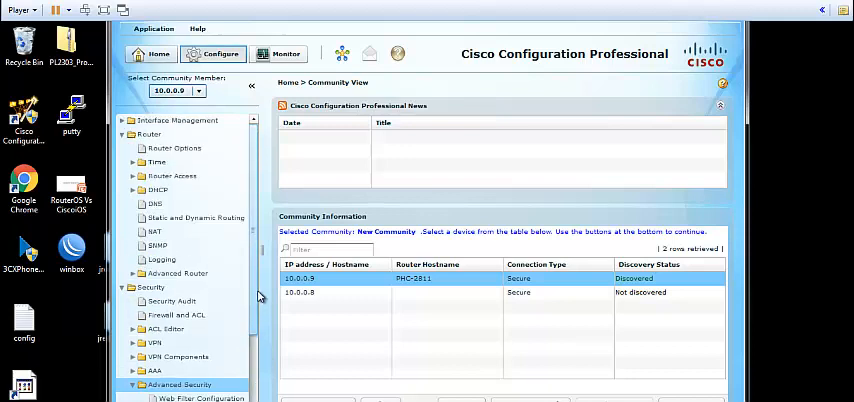